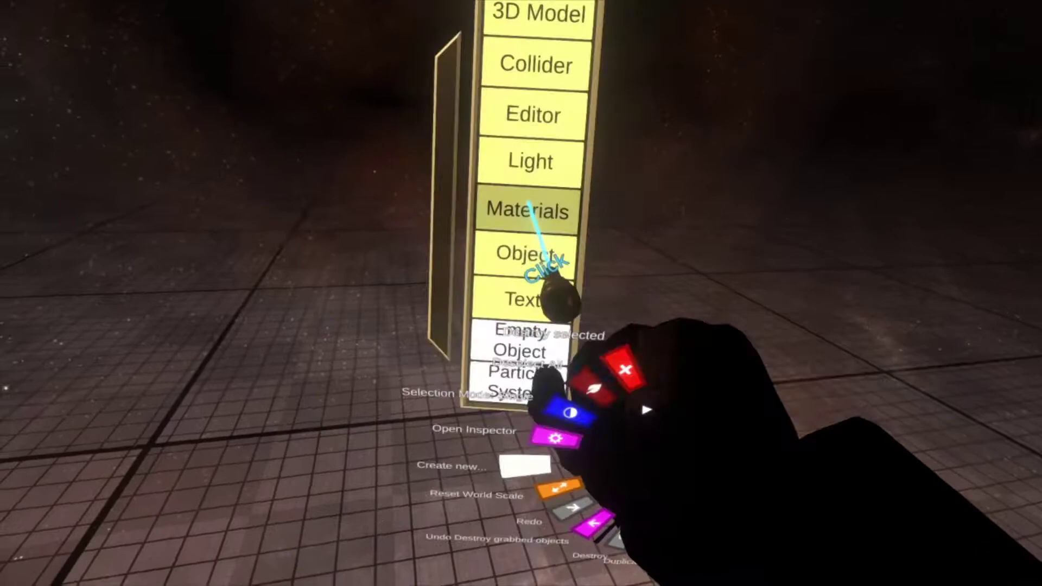
- Create a new 3D box in the world and open its inspector
click(607, 91)
click(611, 111)
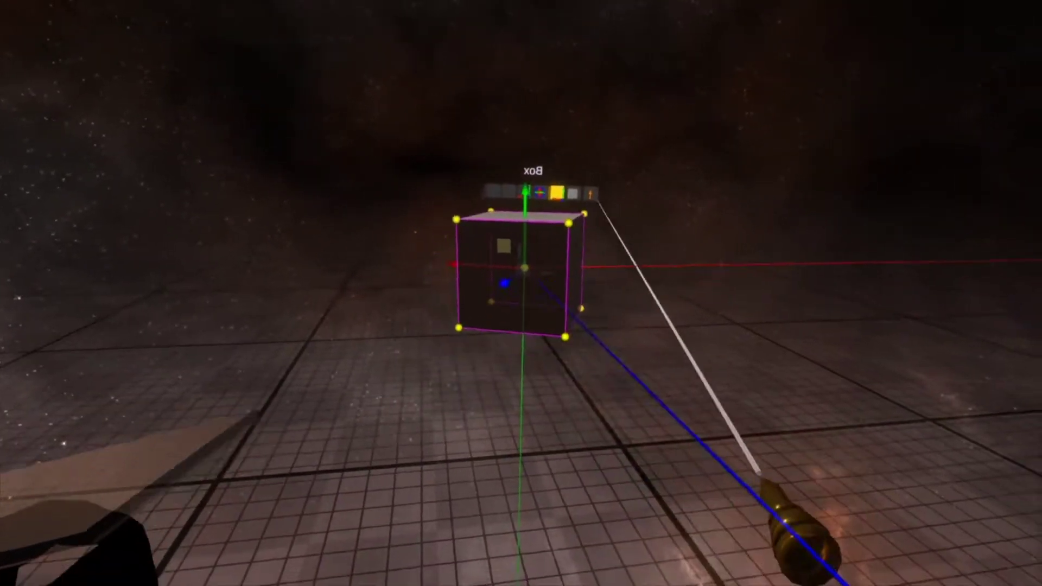
click(777, 463)
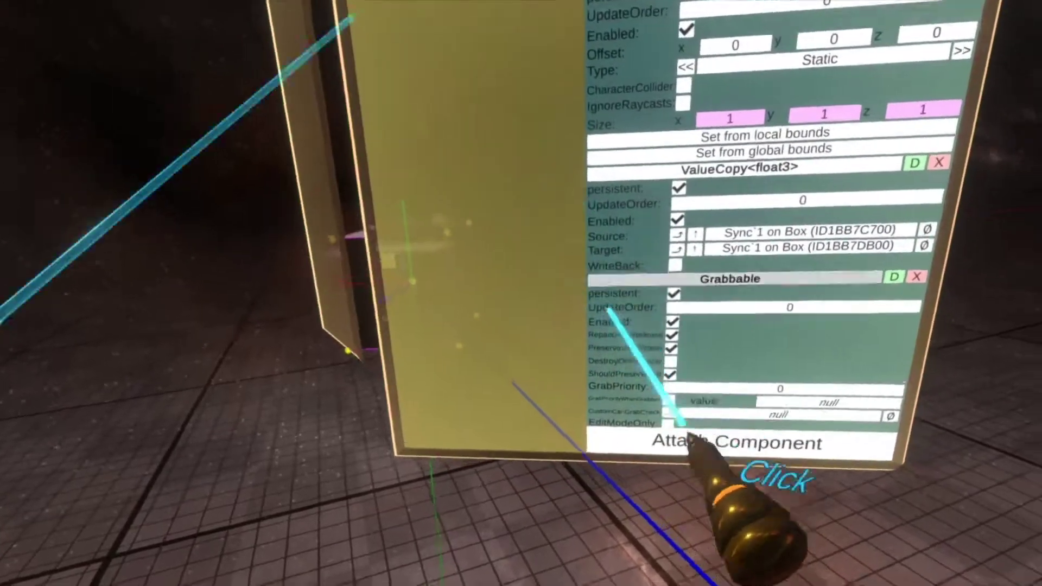
- Attach a TalkVisualizer component from the Uncategorized category to the box
drag(607, 309, 628, 92)
click(569, 374)
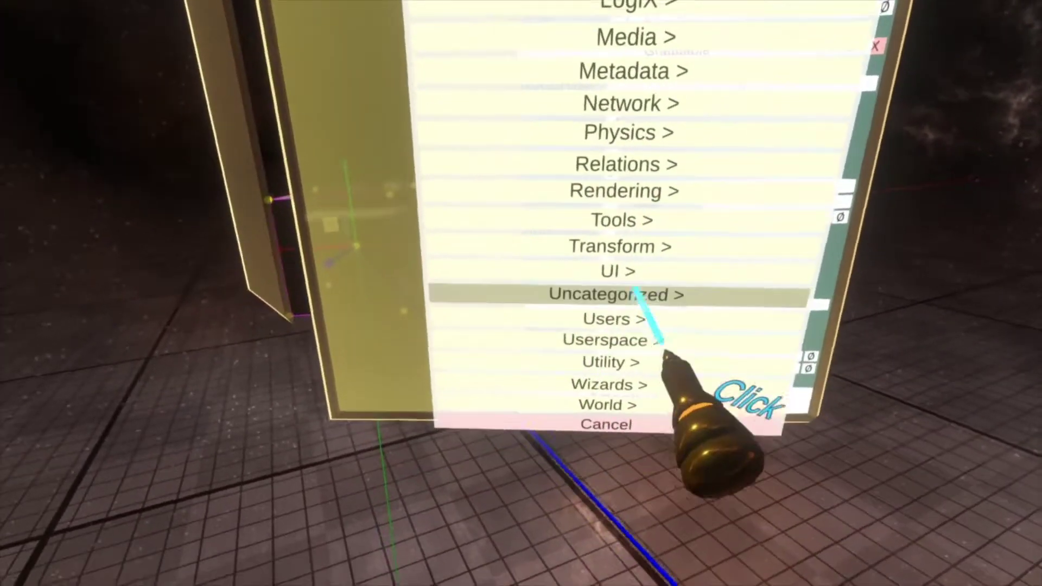
click(610, 293)
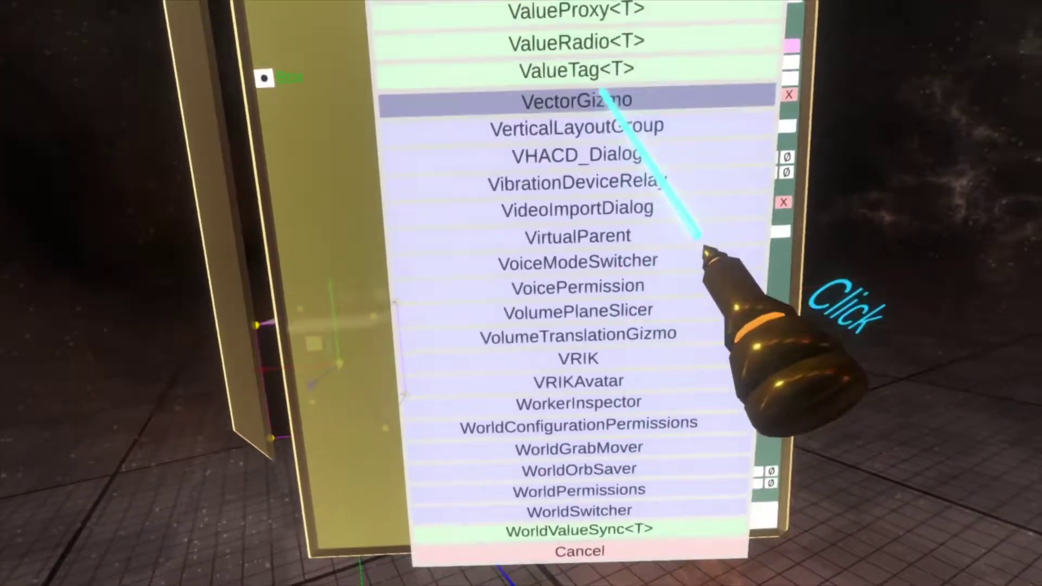
drag(610, 154, 673, 543)
scroll(697, 308, up, 10)
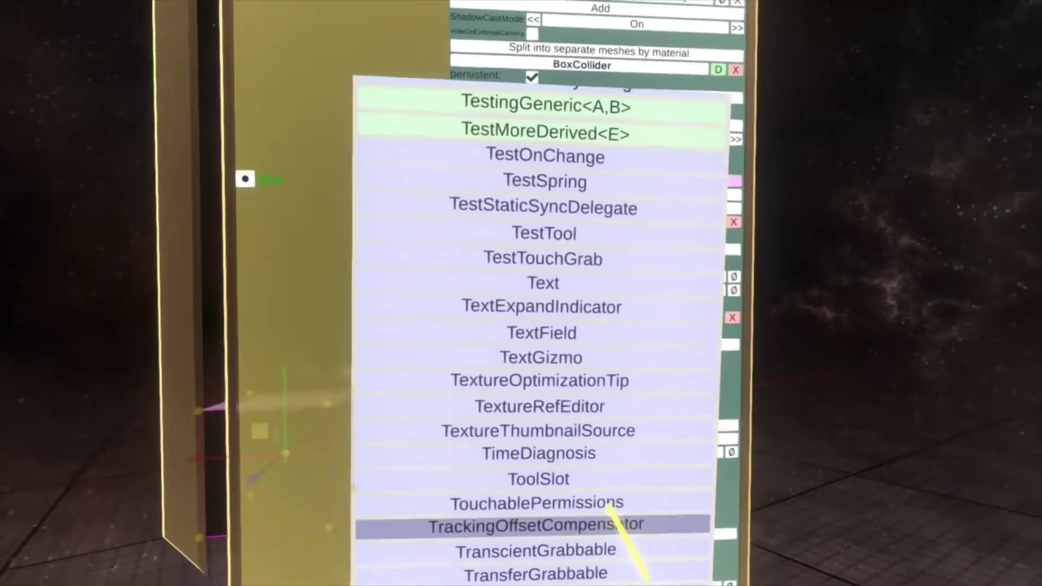
scroll(543, 304, up, 5)
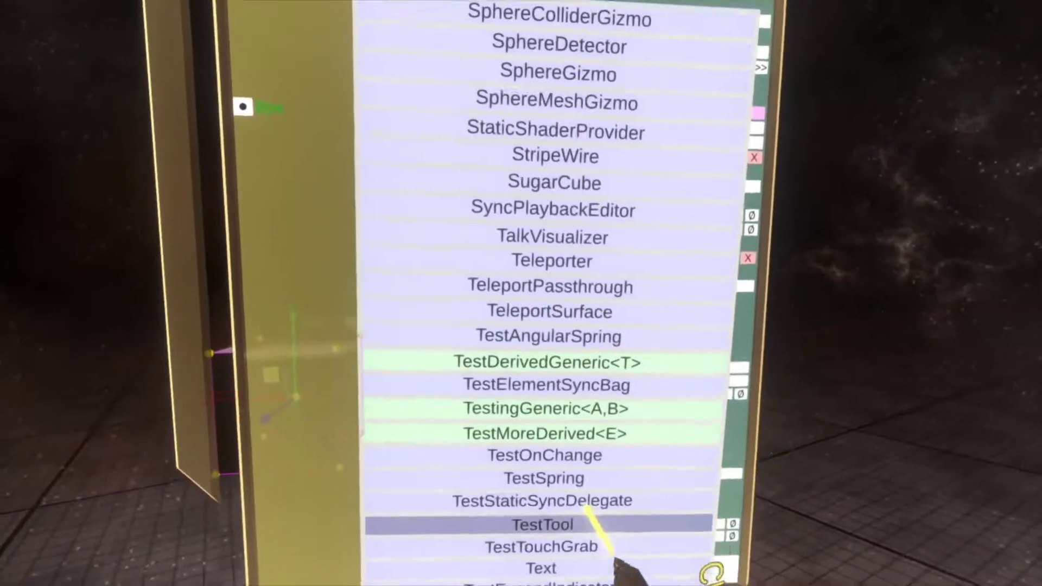
click(597, 176)
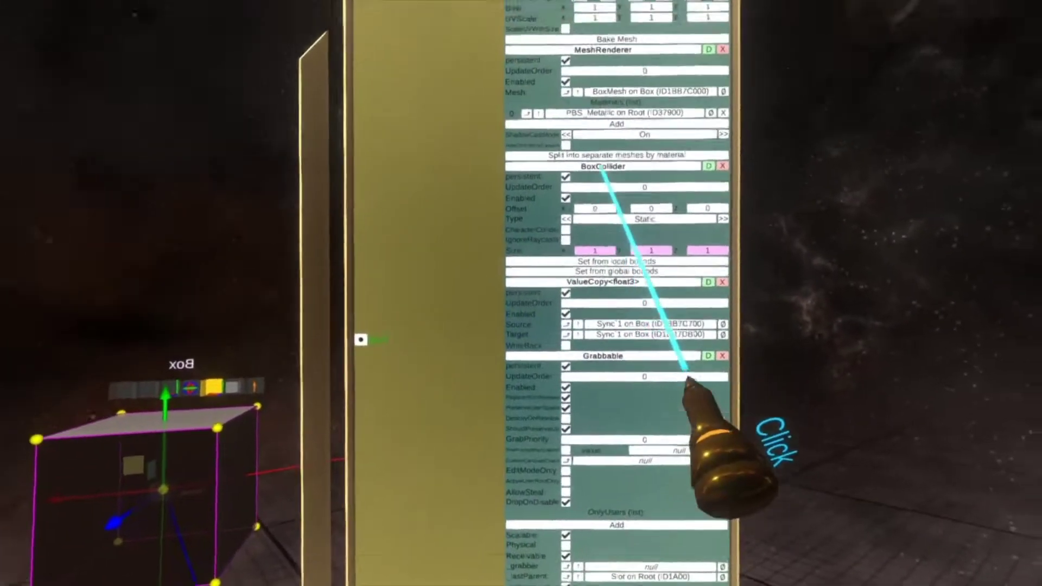
- Open the box's PBS_Metallic material for inspection and link its AlbedoColor to the TalkVisualizer's MaterialColor
drag(575, 113, 375, 407)
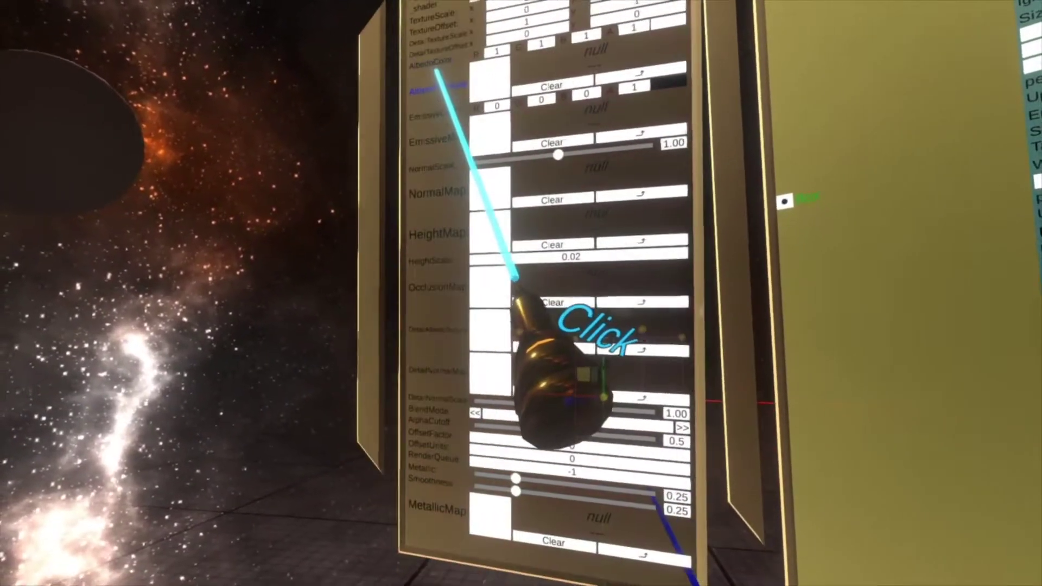
drag(440, 61, 617, 220)
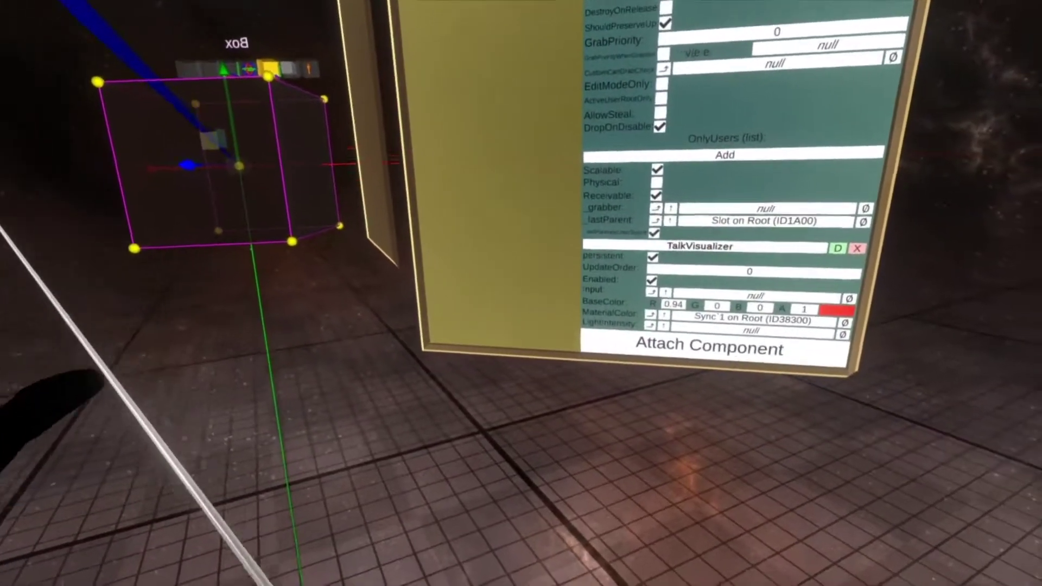
- Select Head Proxy in the avatar's hierarchy and link its VolumeMeter's Volume to the TalkVisualizer's Input
key(t)
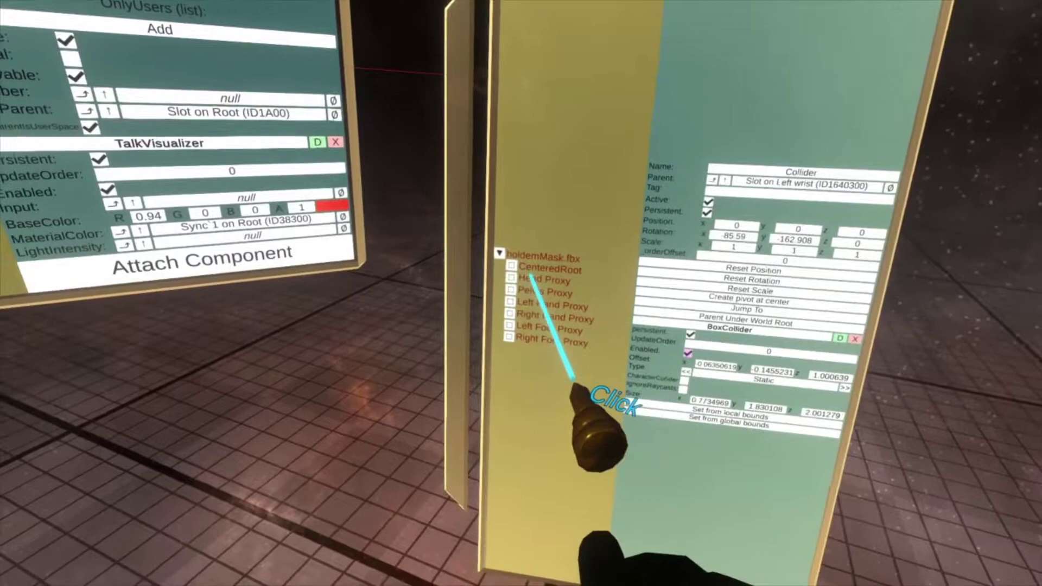
click(540, 270)
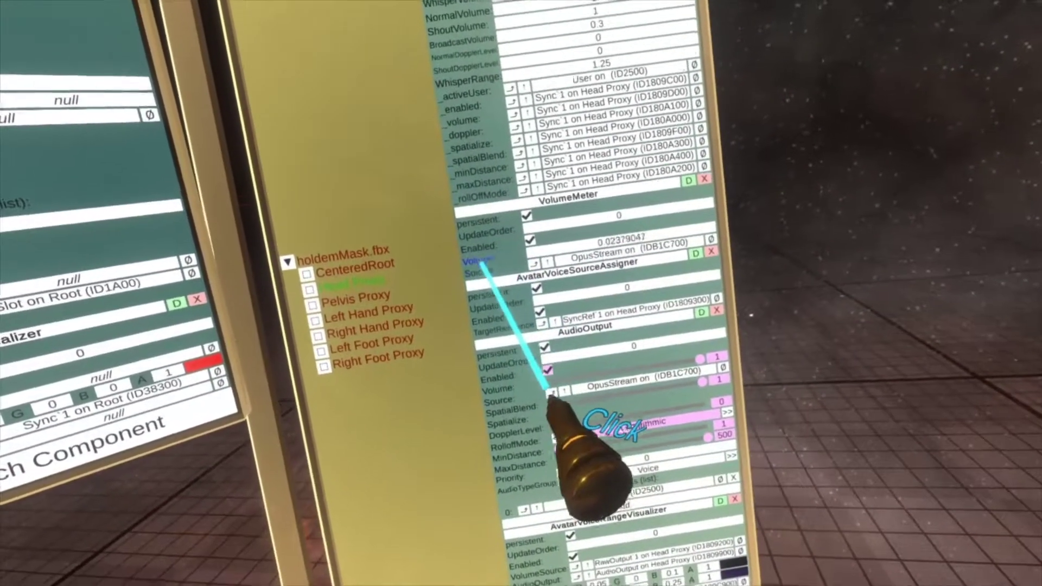
drag(482, 265, 402, 274)
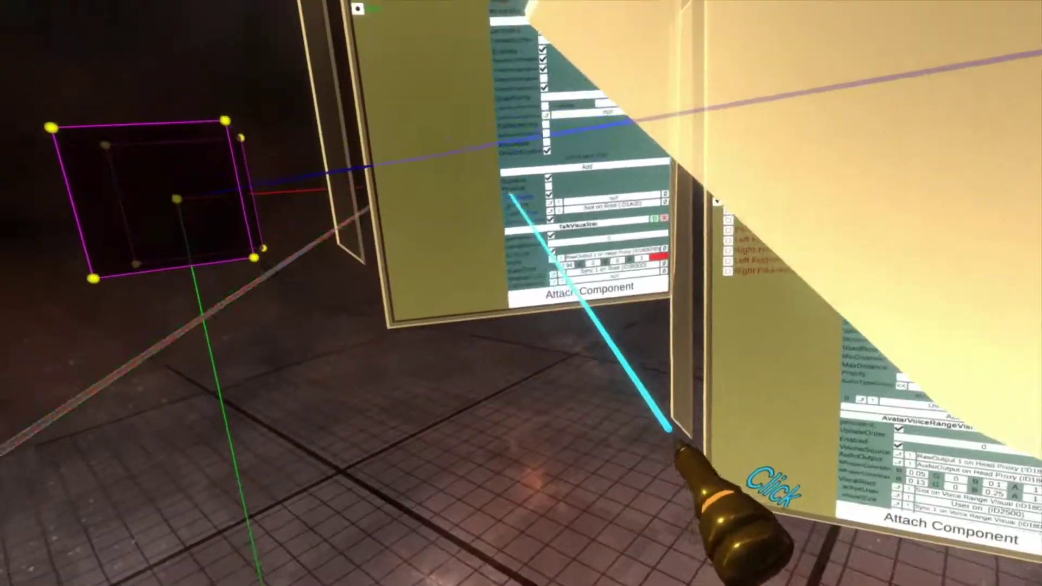
click(511, 195)
- Set the TalkVisualizer's BaseColor to a bright pink-red with R 10, G 0, B 2.06 and raise its alpha
right_click(337, 418)
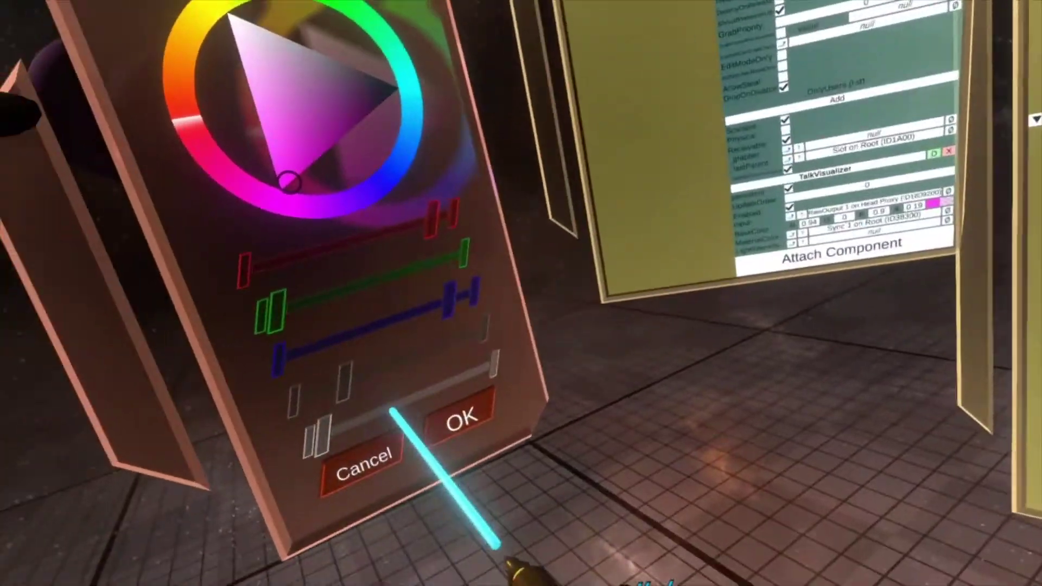
click(382, 387)
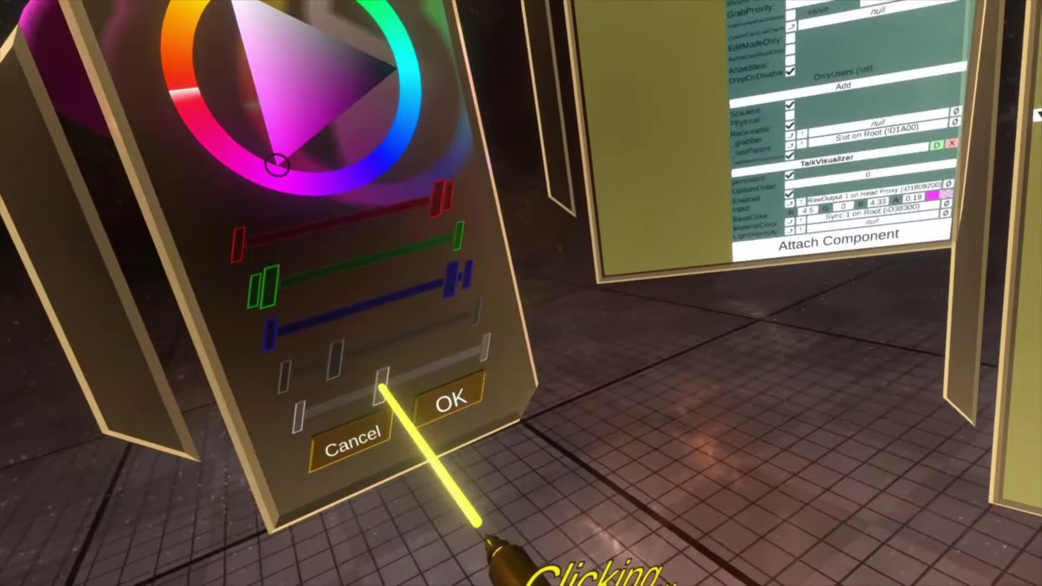
drag(382, 387, 405, 378)
drag(389, 70, 656, 361)
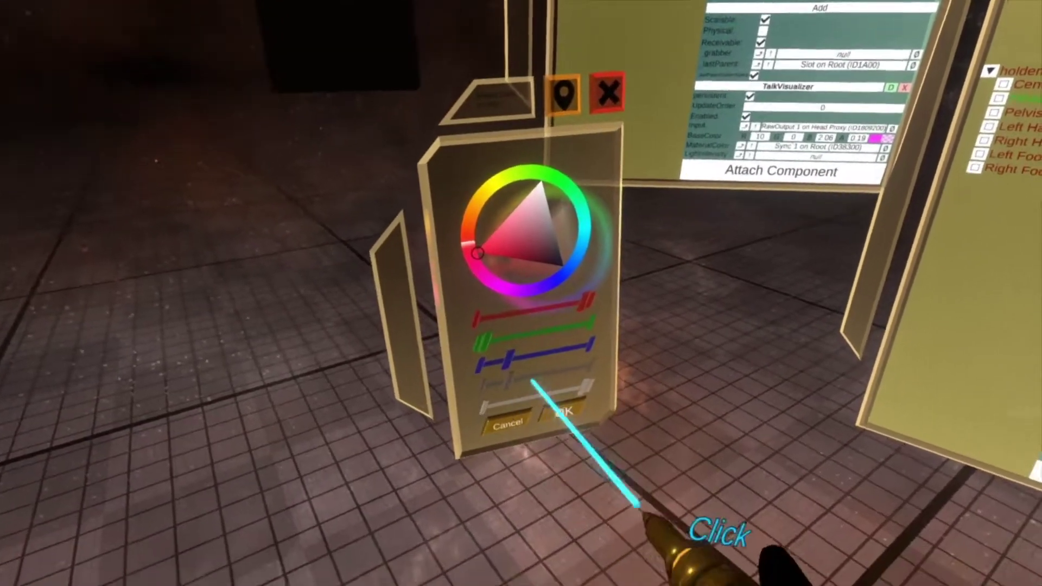
drag(532, 381, 533, 360)
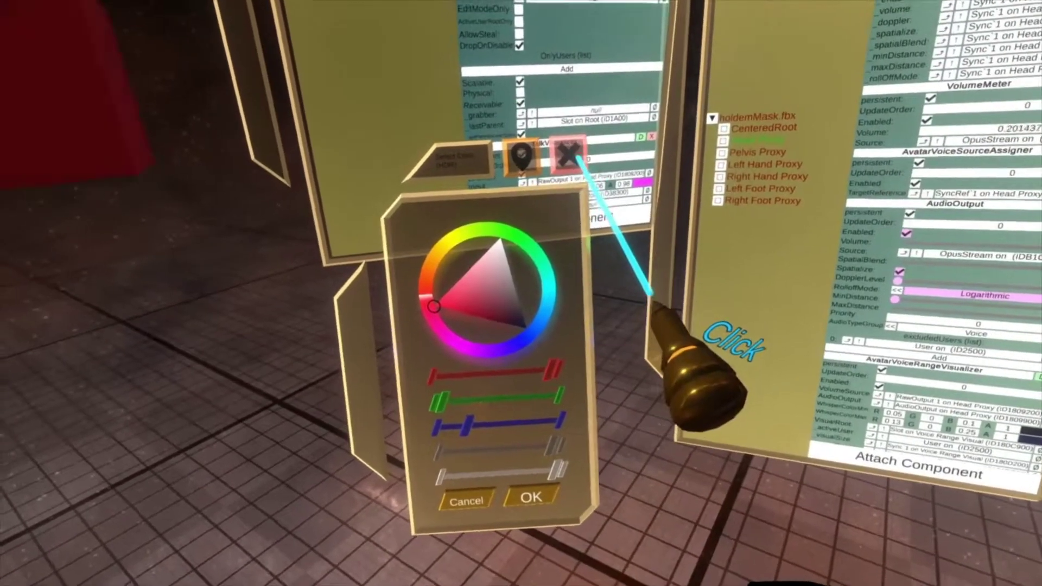
click(587, 135)
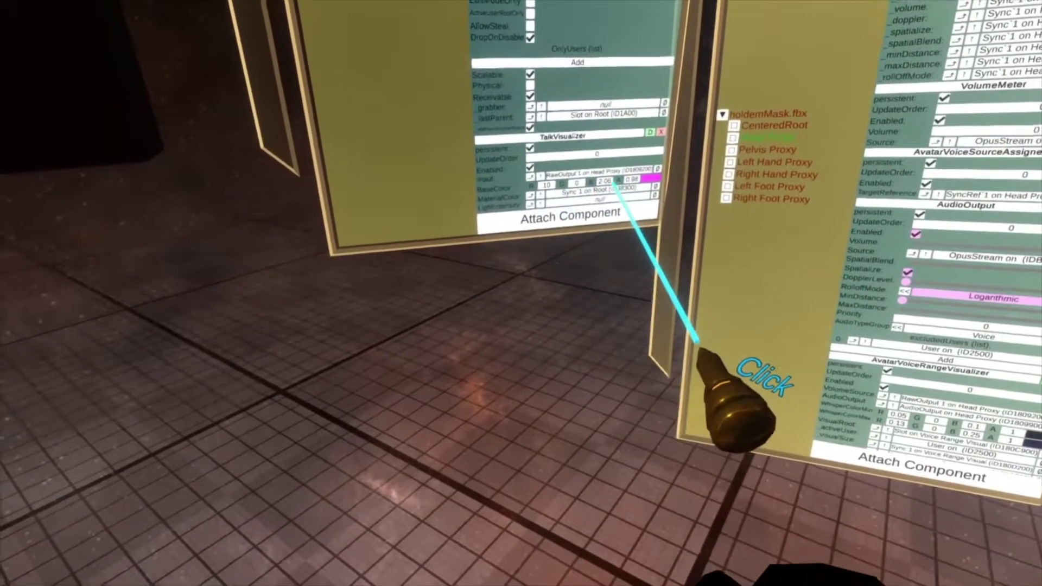
click(630, 178)
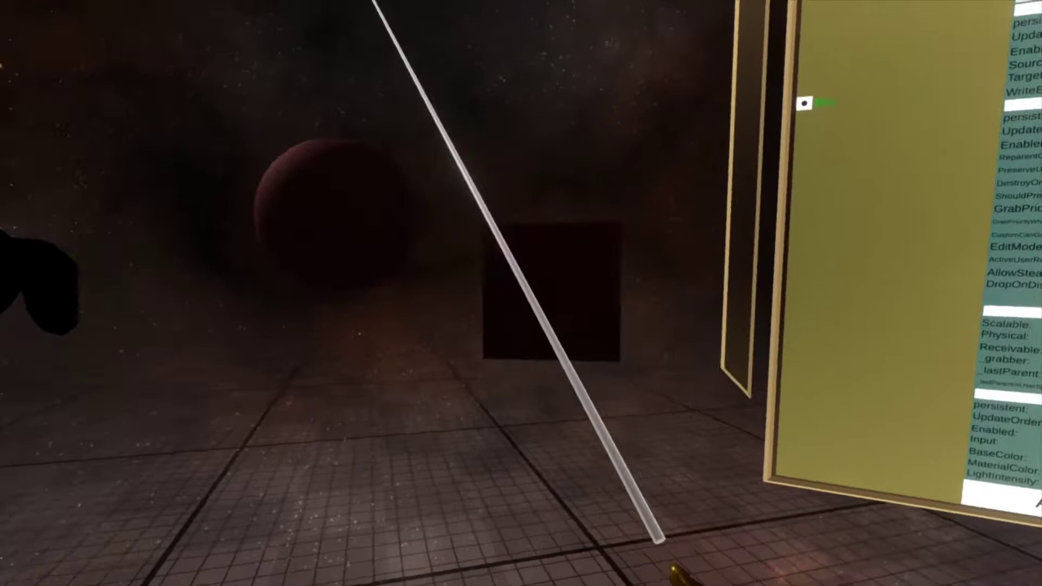
- Move the material orb in front of the box, and briefly play and pause the audio clip player
drag(430, 240, 632, 342)
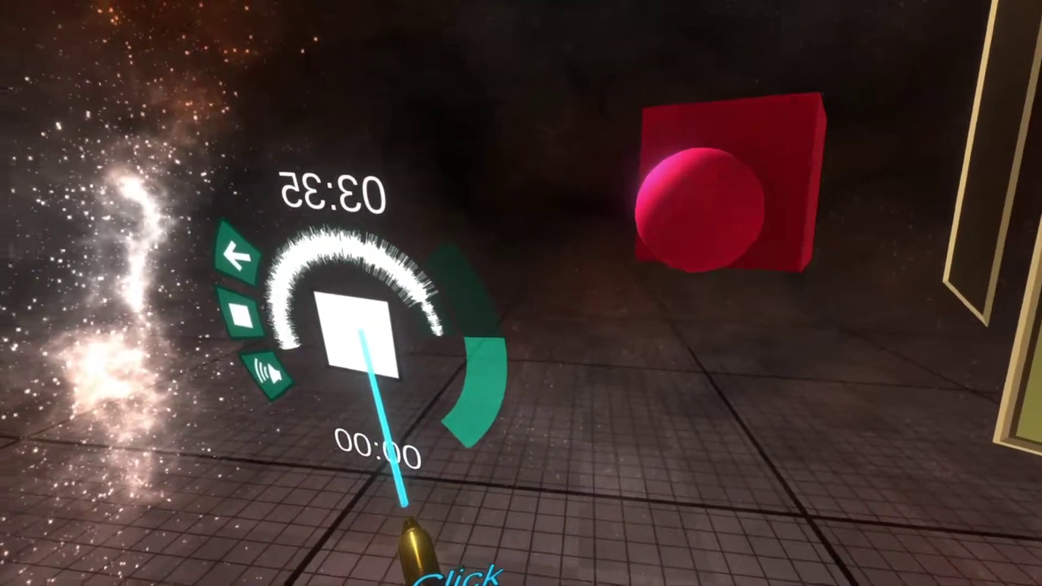
click(360, 334)
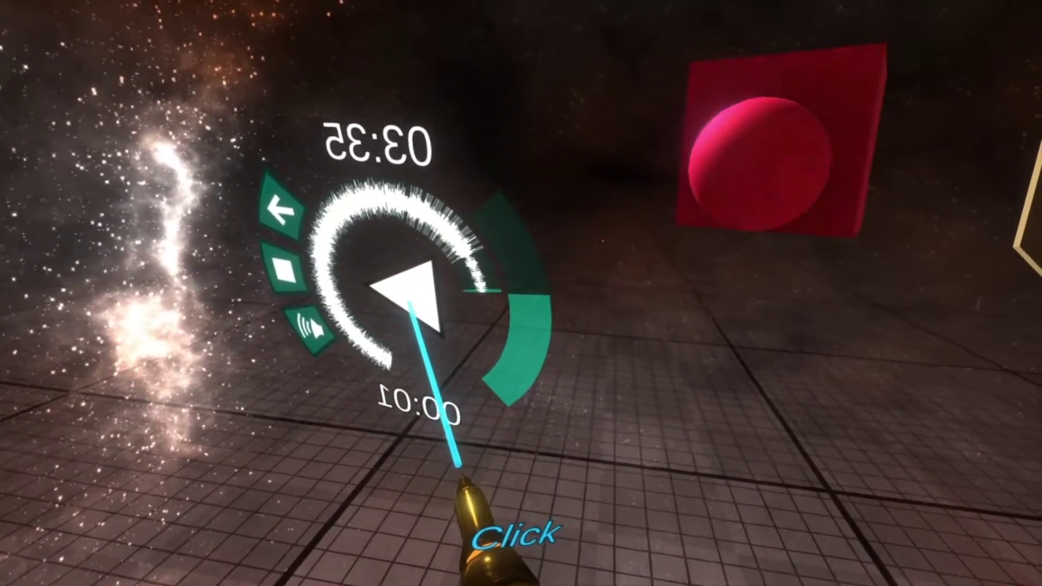
click(409, 319)
- Inspect the audio player's root slot Blue.ogg and attach a VolumeMeter component to it
right_click(565, 465)
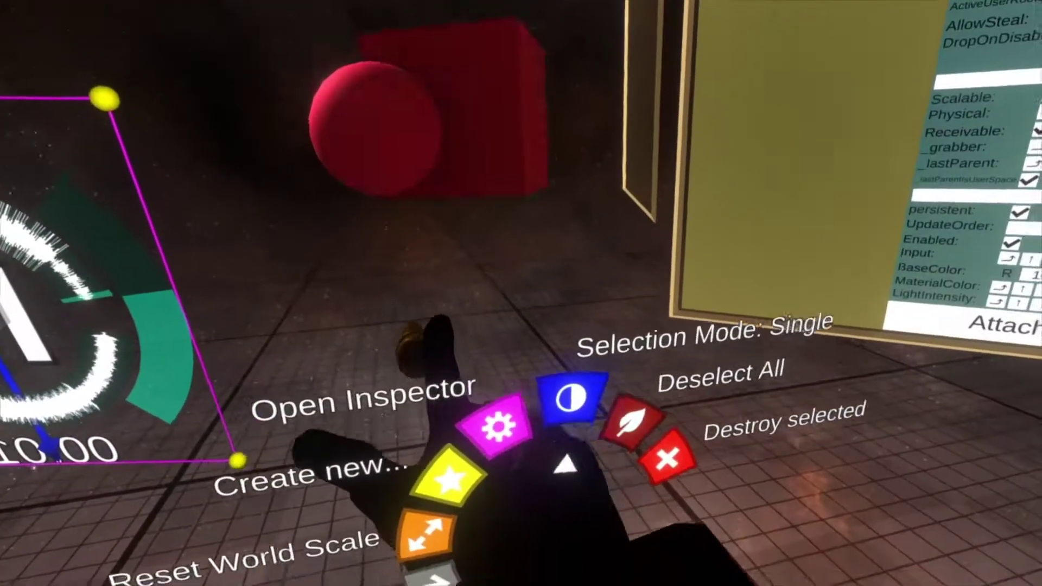
click(498, 428)
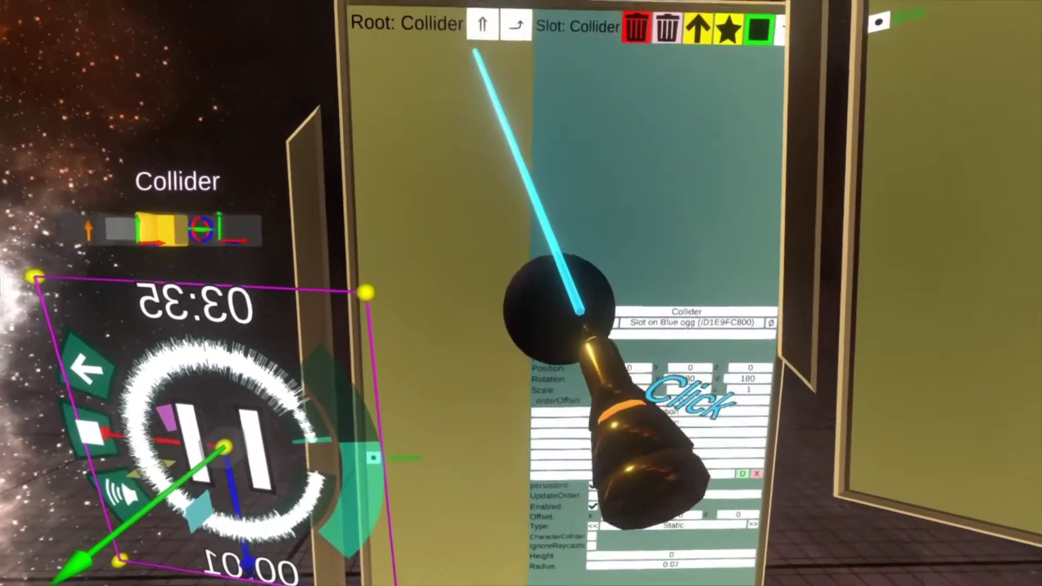
click(480, 28)
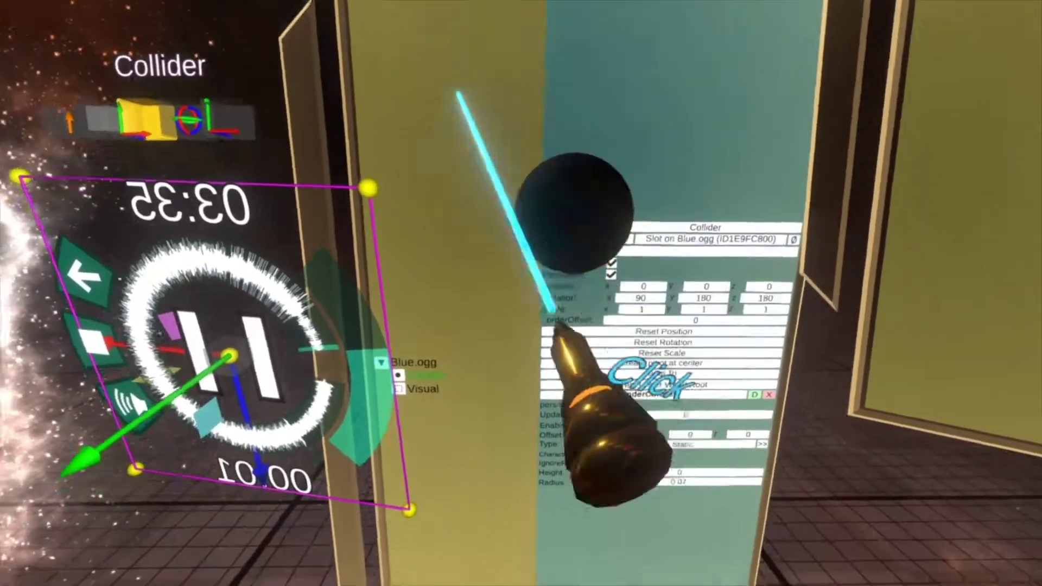
click(407, 302)
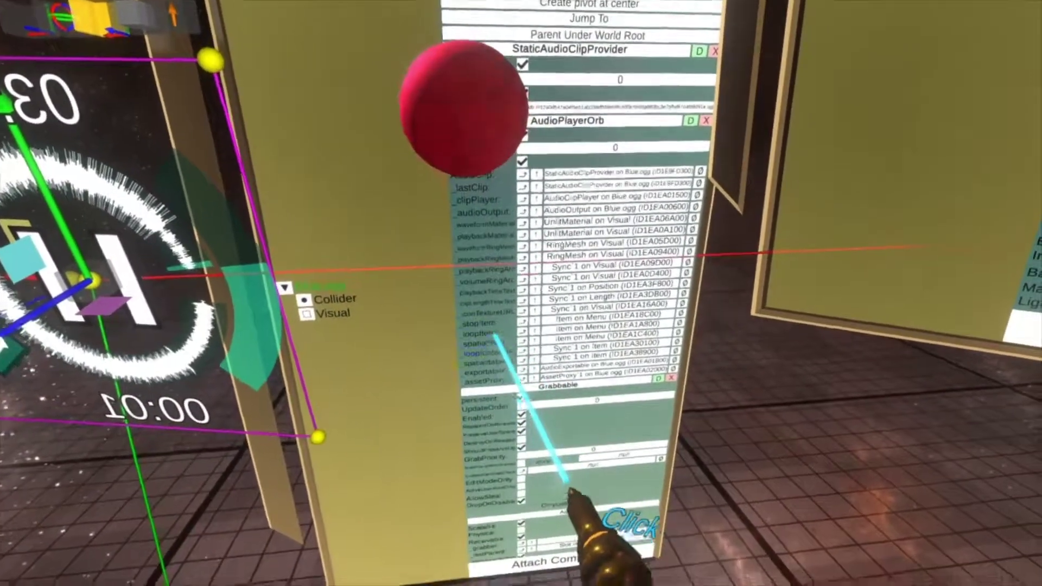
drag(495, 337, 510, 33)
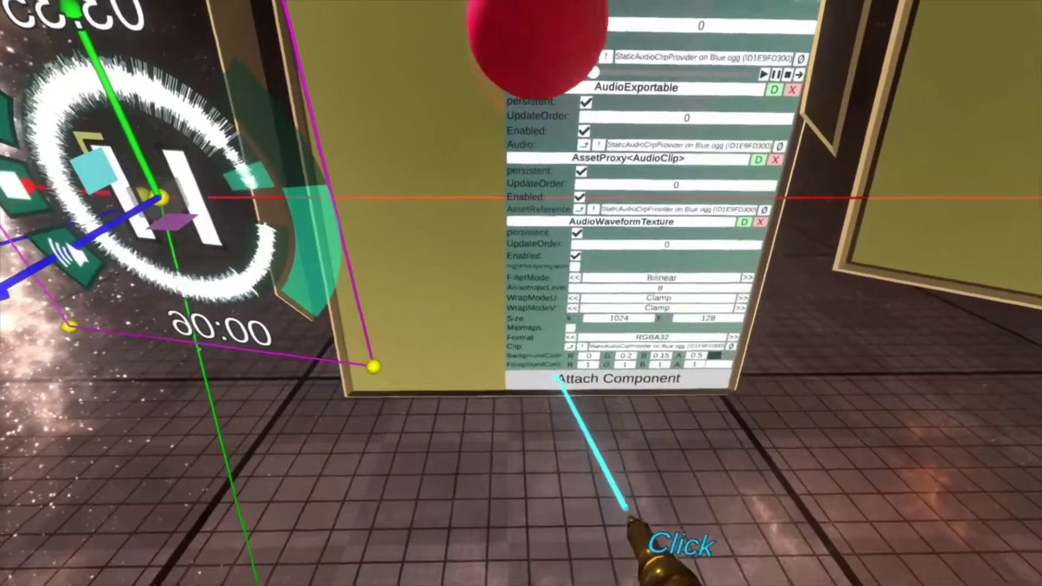
click(576, 373)
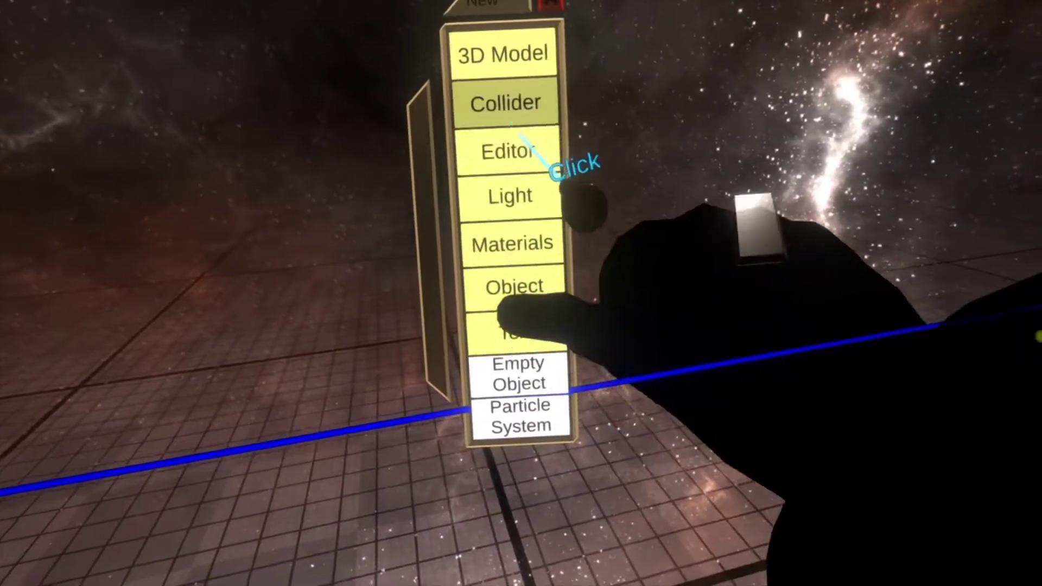
click(513, 281)
click(510, 163)
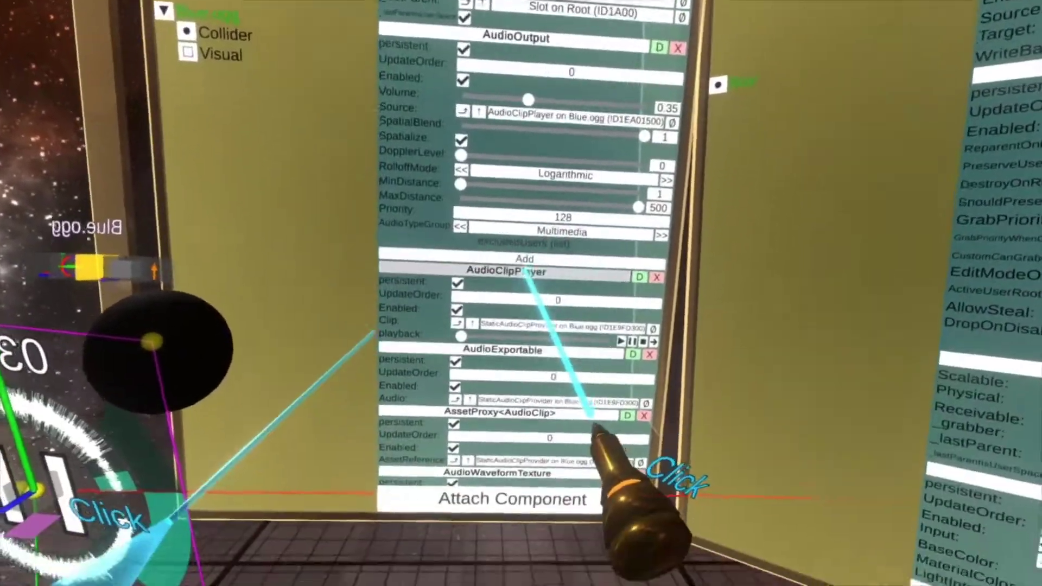
- Assign the AudioClipPlayer on Blue.ogg as the Source of the new VolumeMeter
drag(525, 271, 499, 282)
scroll(549, 282, down, 5)
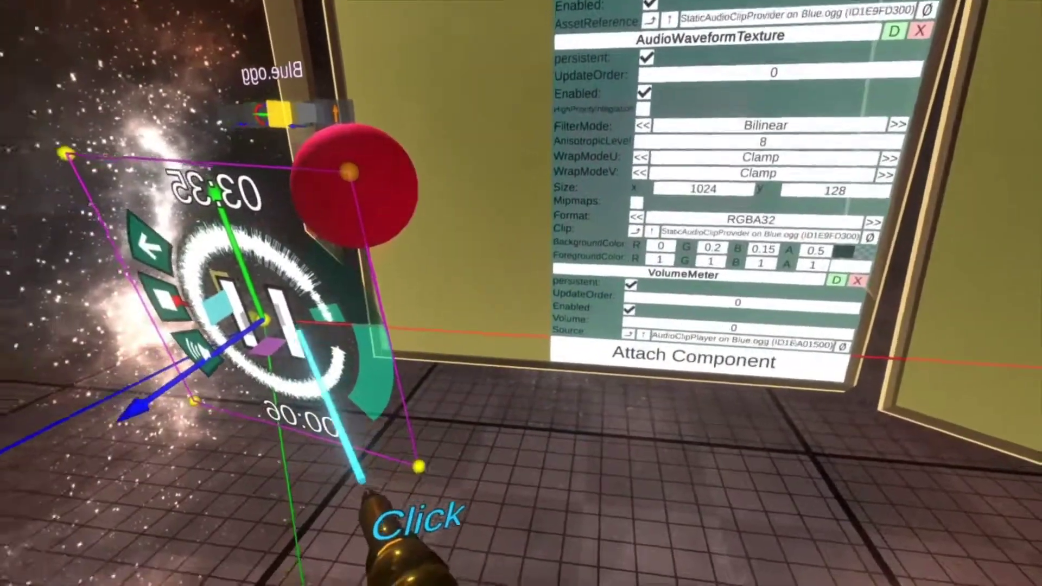
- Start the audio playback and link the Blue.ogg VolumeMeter's Volume to the TalkVisualizer's Input
click(299, 330)
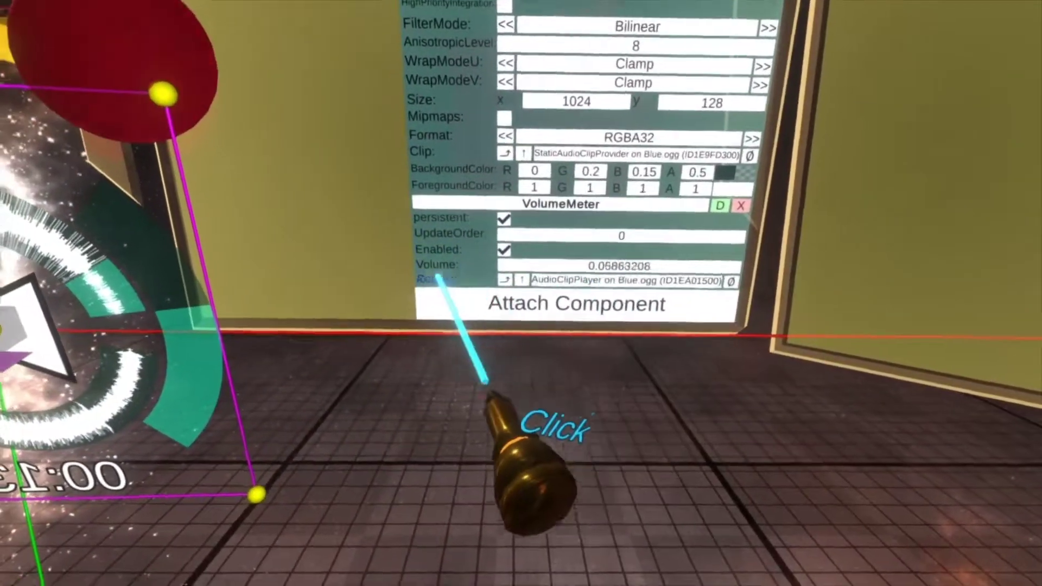
drag(436, 275, 673, 222)
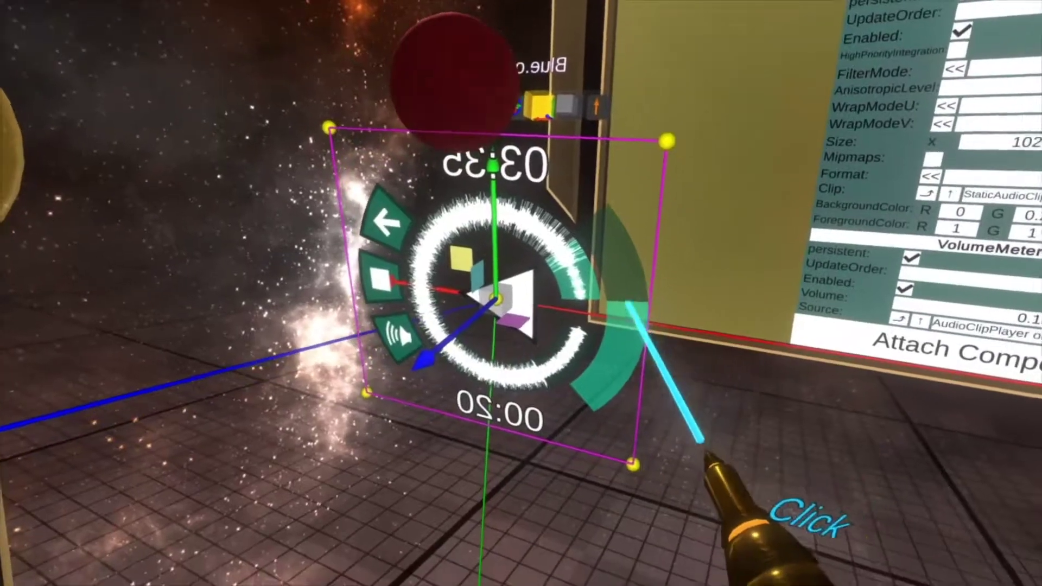
- Raise the audio player's volume and move the box above the player
drag(609, 302, 578, 223)
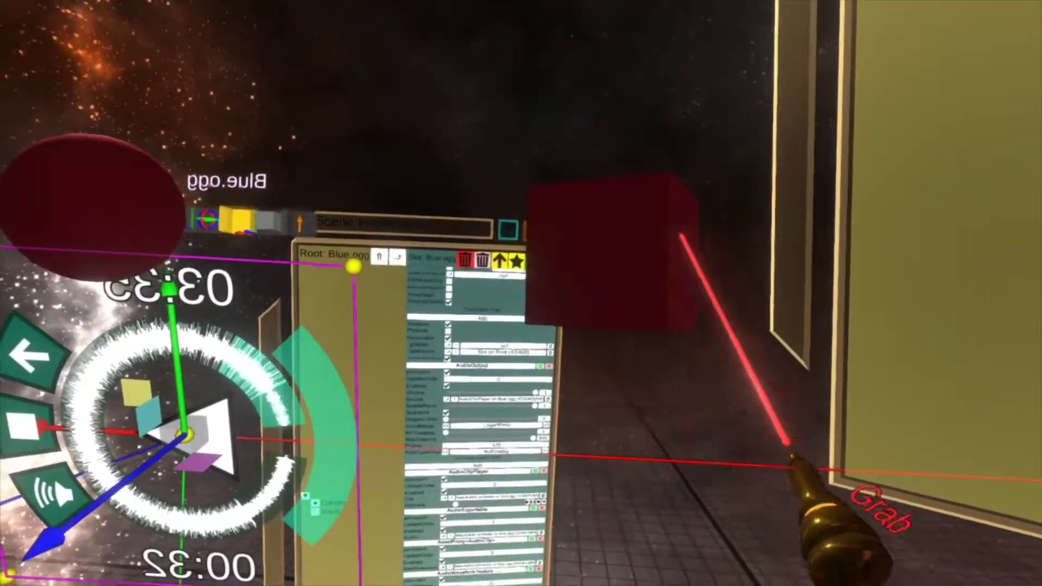
drag(682, 233, 476, 25)
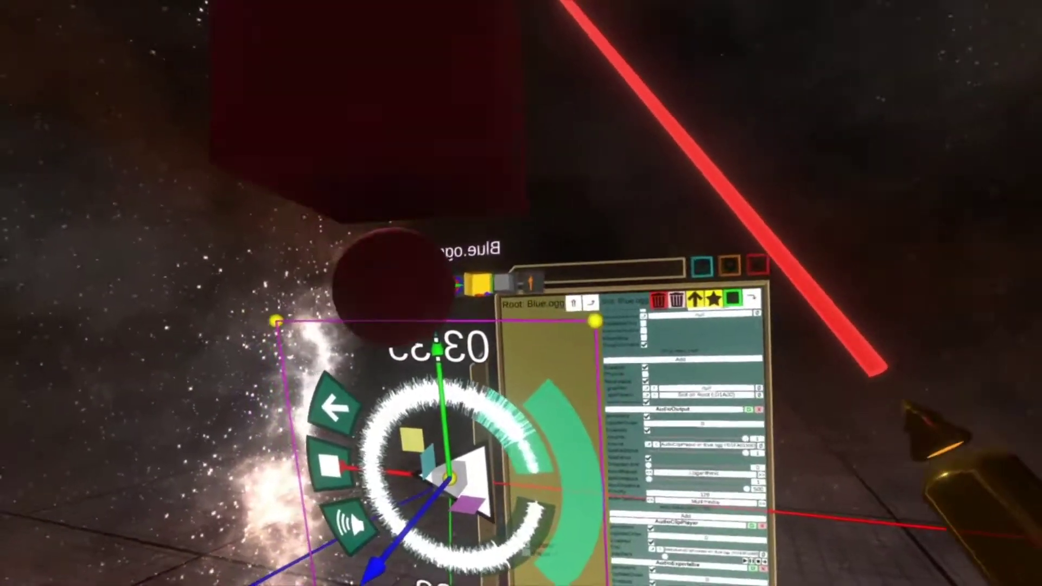